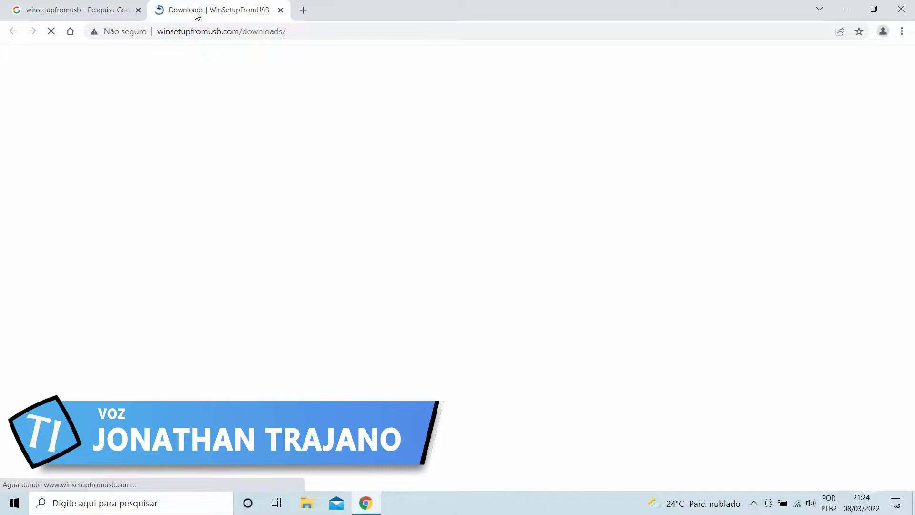
Download WinSetupFromUSB 1.10.exe from the site's downloads page, dismissing the advertisement.
{"action": "scroll", "coordinate": [257, 248], "scroll_direction": "down", "scroll_amount": 5}
{"action": "scroll", "coordinate": [257, 249], "scroll_direction": "down", "scroll_amount": 4}
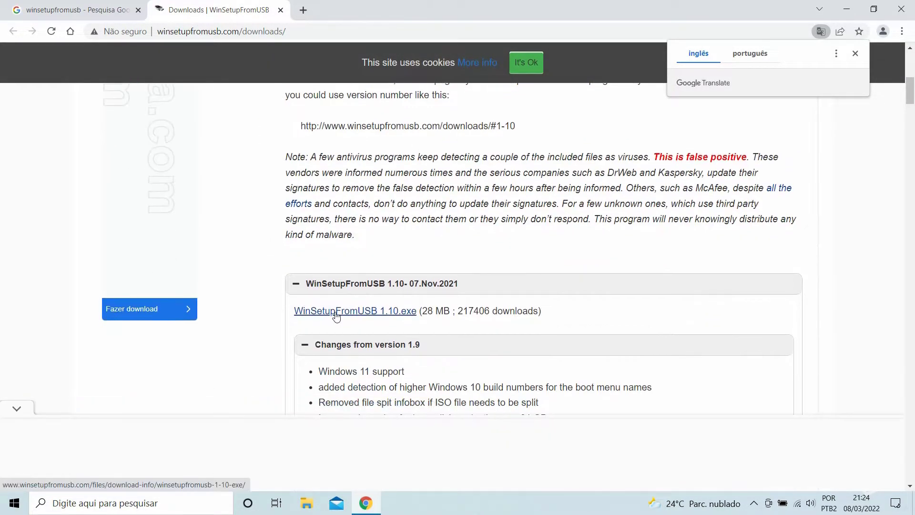
{"action": "left_click", "coordinate": [335, 312]}
{"action": "scroll", "coordinate": [266, 364], "scroll_direction": "down", "scroll_amount": 5}
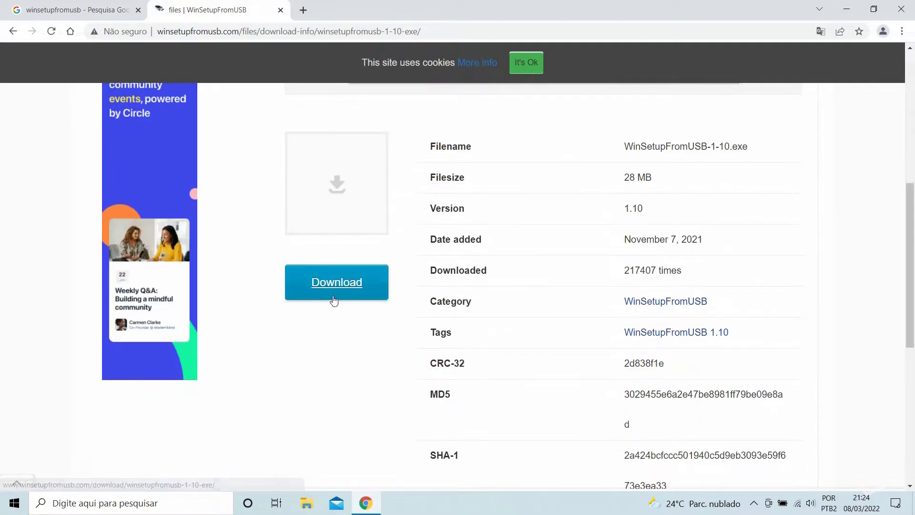
{"action": "left_click", "coordinate": [337, 284]}
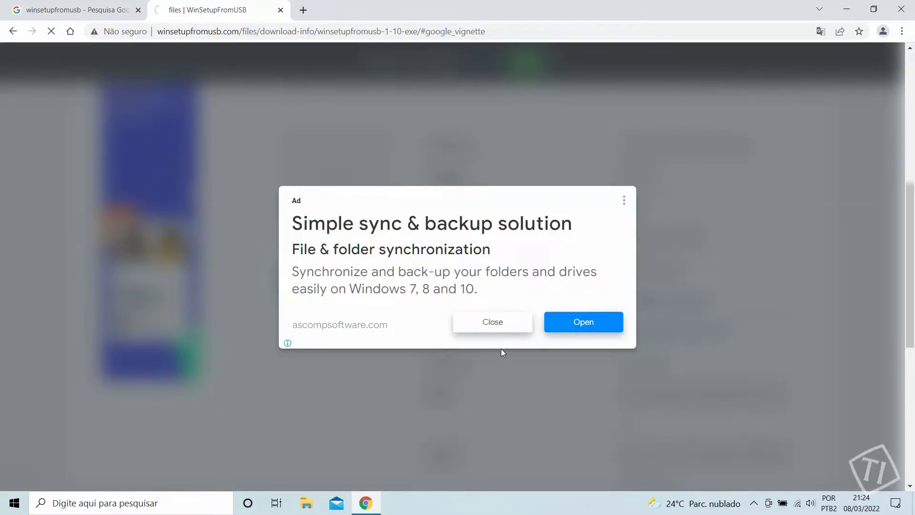
{"action": "left_click", "coordinate": [496, 324]}
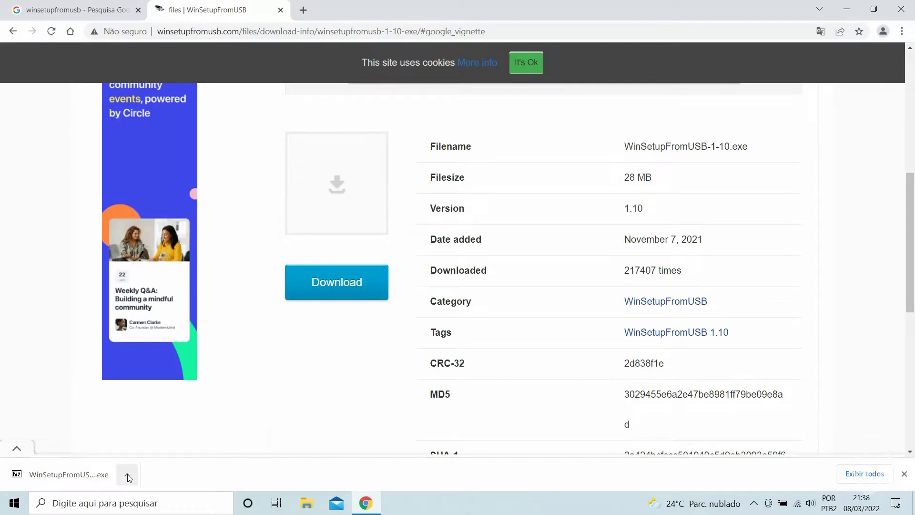
Show the downloaded WinSetupFromUSB-1-10.exe in its folder, extract it to its own subfolder, and minimize the open windows.
{"action": "left_click", "coordinate": [127, 475]}
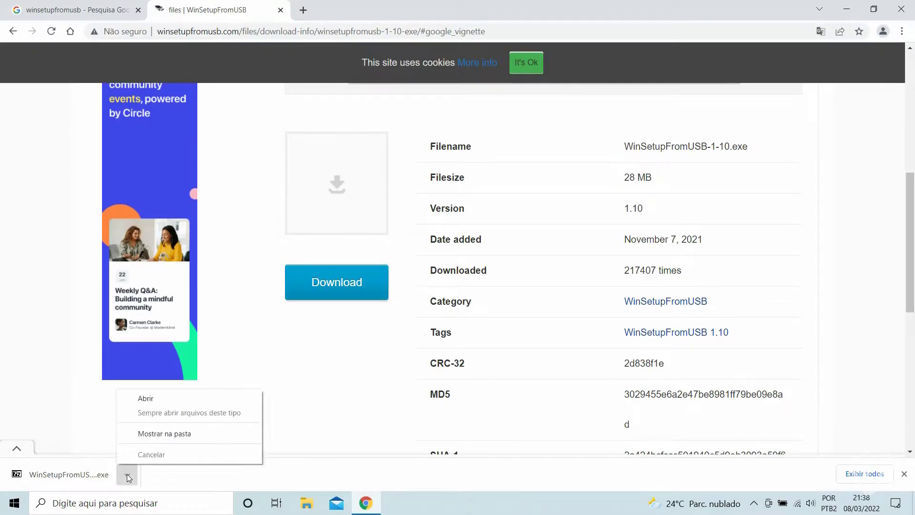
{"action": "left_click", "coordinate": [148, 434]}
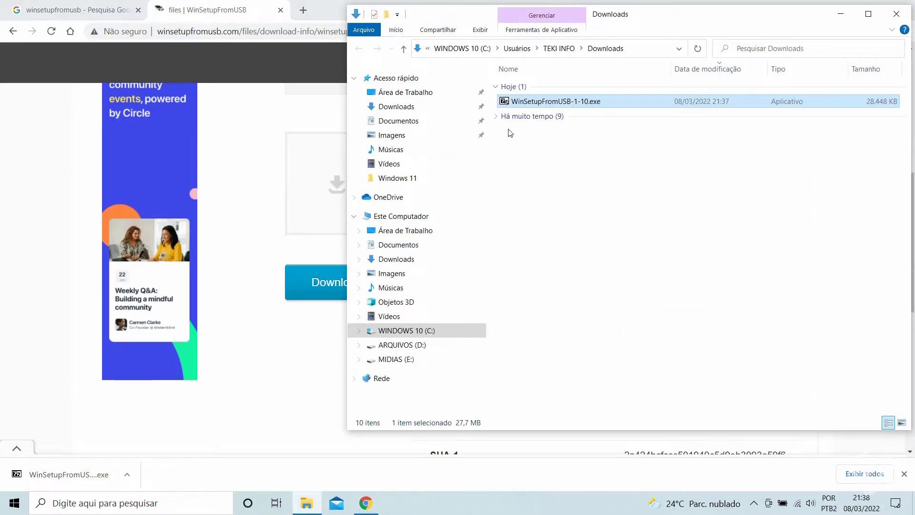
{"action": "right_click", "coordinate": [505, 100]}
{"action": "left_click", "coordinate": [545, 318]}
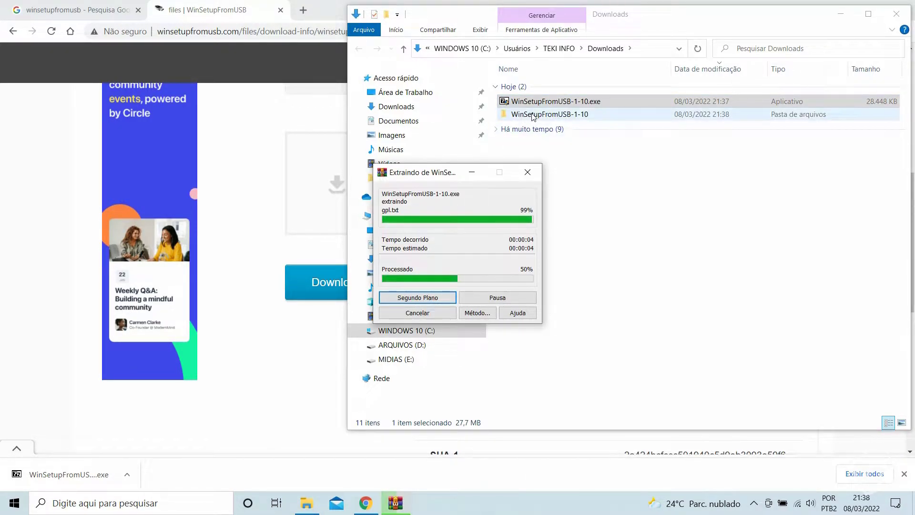
{"action": "left_click", "coordinate": [841, 13]}
{"action": "left_click", "coordinate": [843, 8]}
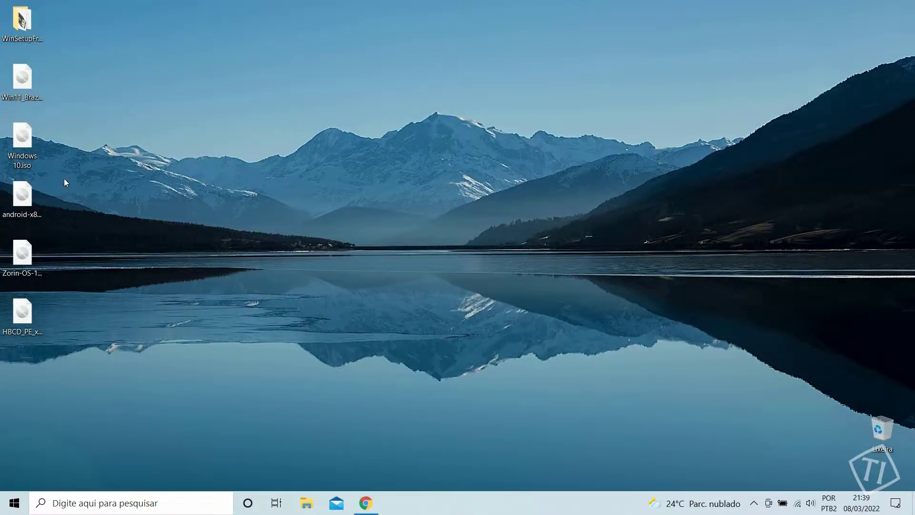
Launch WinSetupFromUSB_1-10_x64.exe from the WinSetupFromUSB folder on the desktop and minimize the folder window.
{"action": "double_click", "coordinate": [23, 26]}
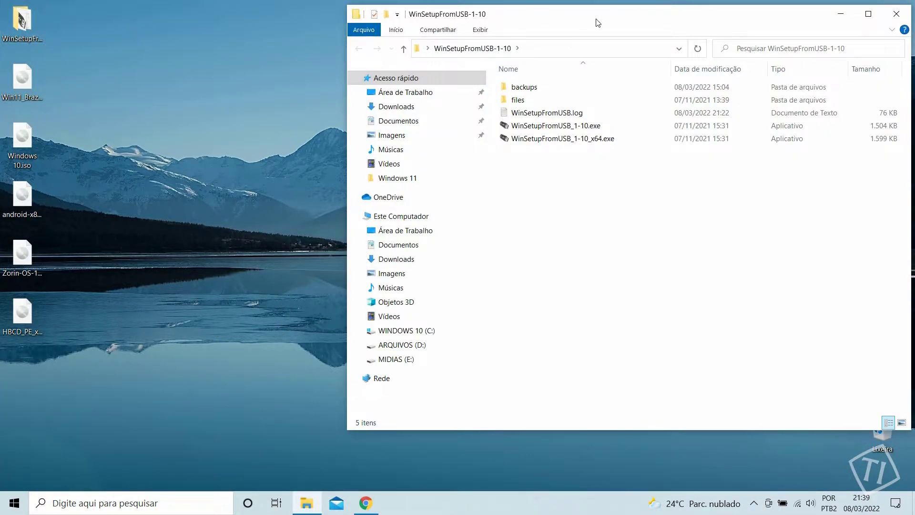
{"action": "double_click", "coordinate": [543, 139]}
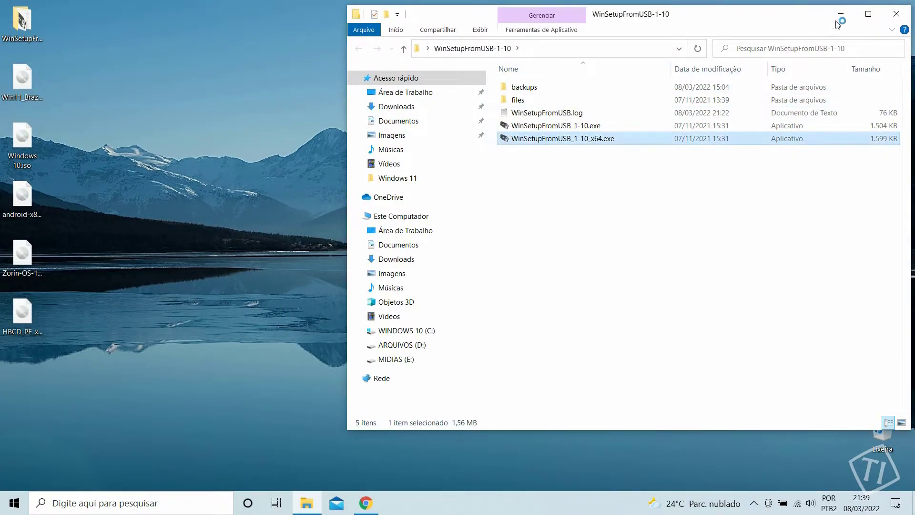
{"action": "left_click", "coordinate": [839, 15]}
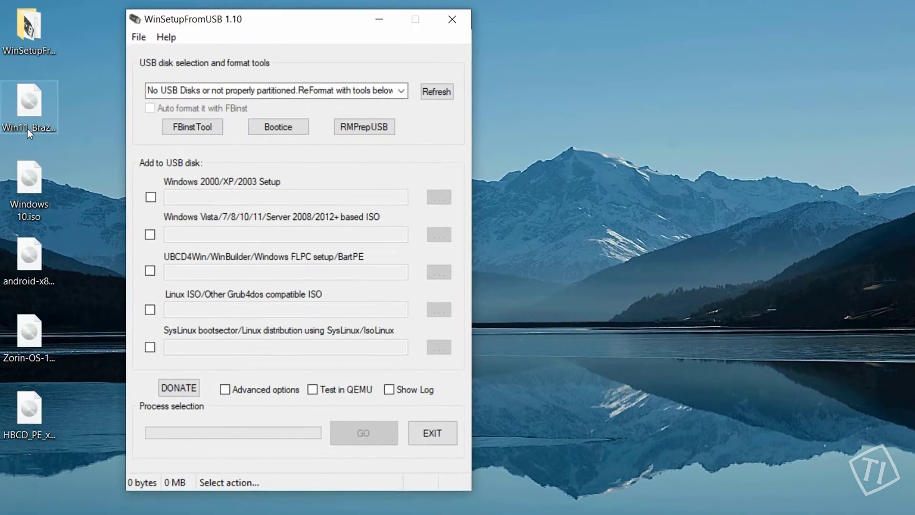
Review the Windows, Android, Zorin OS and HBCD_PE ISO files on the desktop.
{"action": "left_click", "coordinate": [27, 129]}
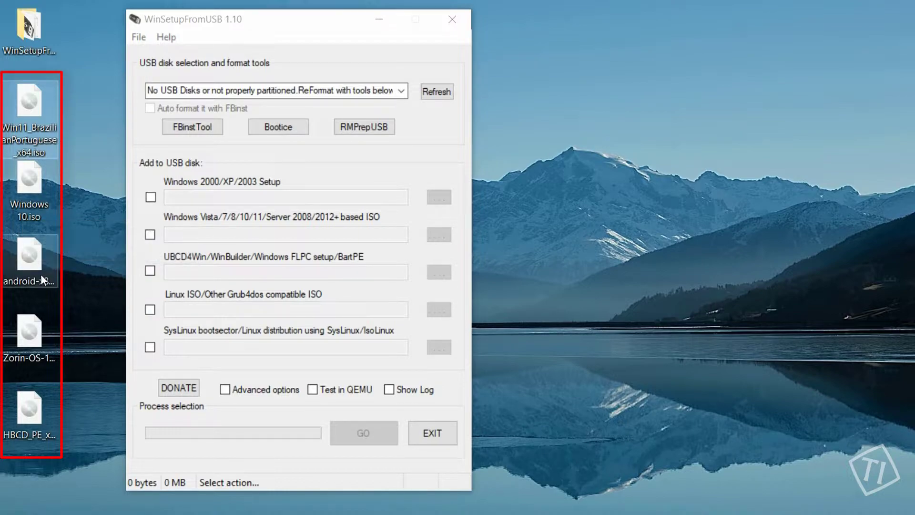
{"action": "left_click", "coordinate": [17, 296]}
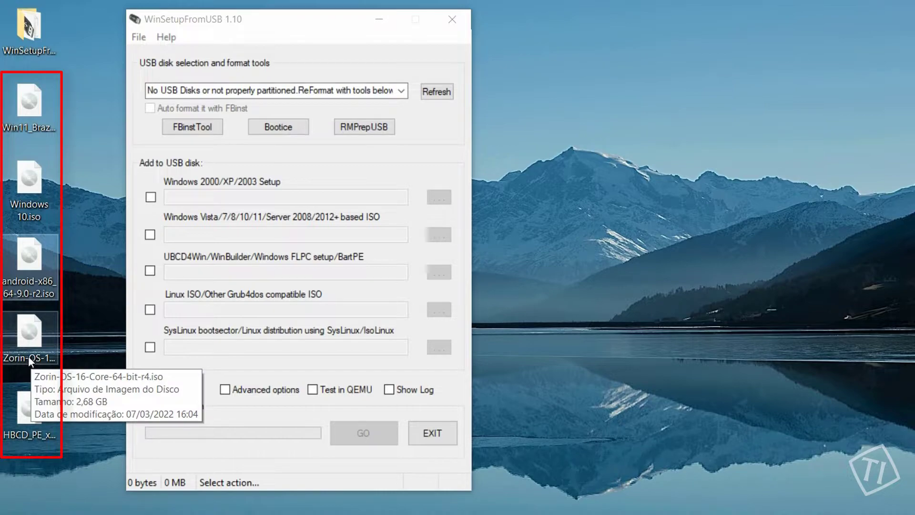
{"action": "left_click", "coordinate": [34, 423]}
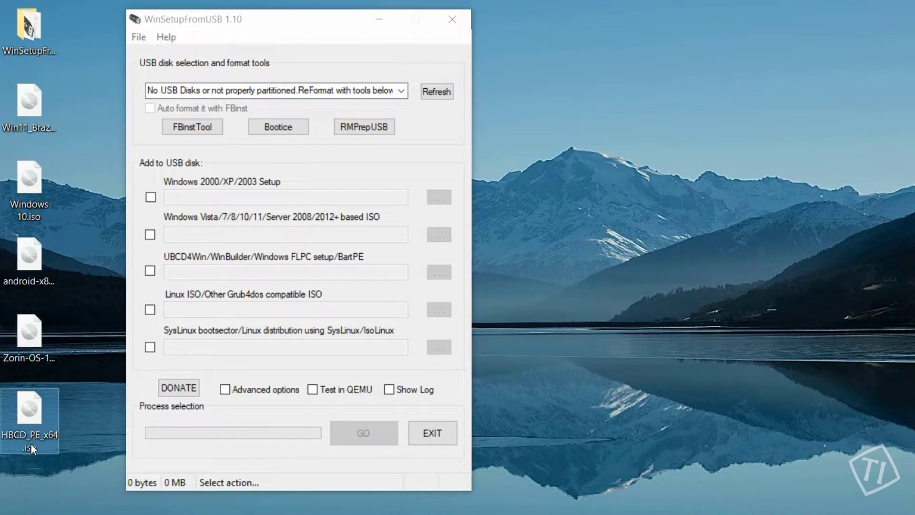
{"action": "left_click", "coordinate": [100, 354]}
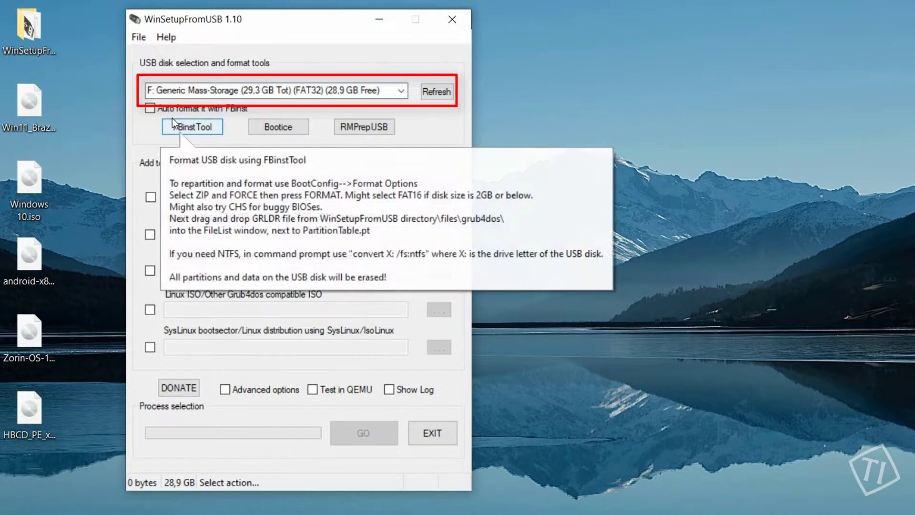
Enable FBinst auto-formatting of the USB disk as NTFS and add Win11_BrazilianPortuguese_x64.iso as the Windows ISO source.
{"action": "left_click", "coordinate": [149, 108]}
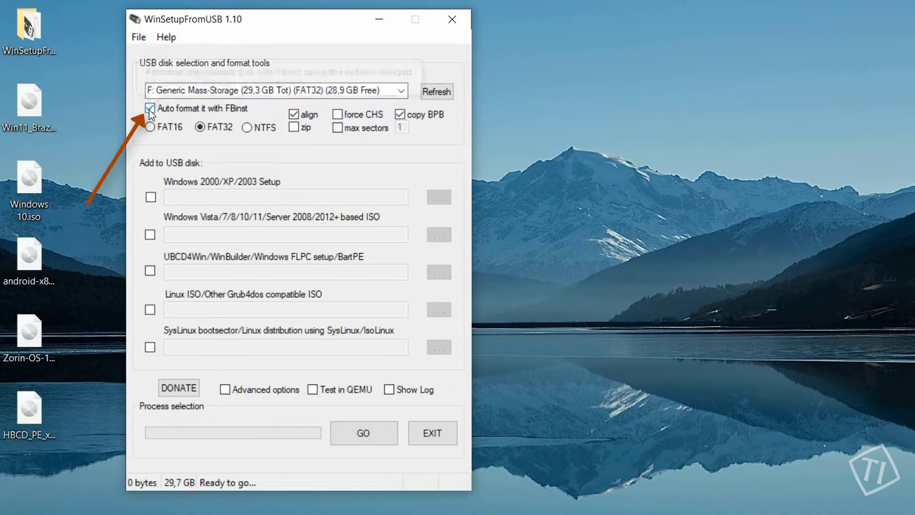
{"action": "left_click", "coordinate": [250, 128]}
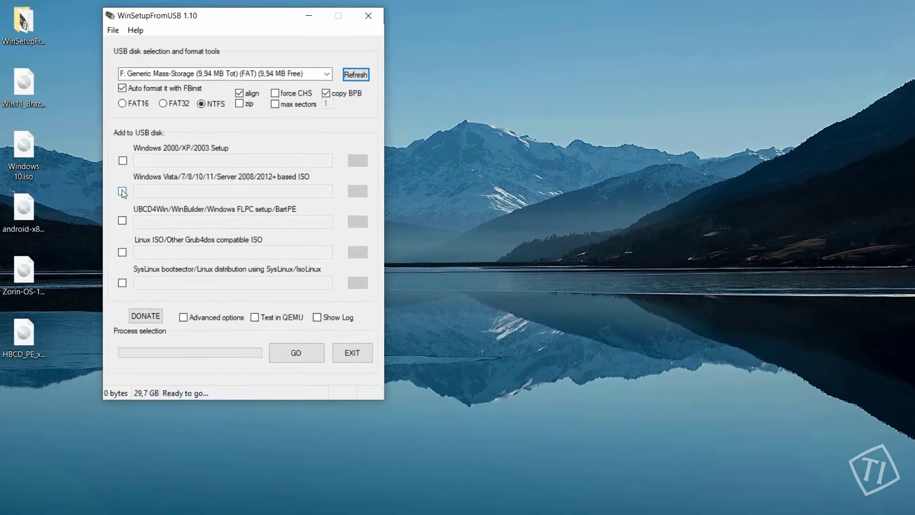
{"action": "left_click", "coordinate": [122, 191]}
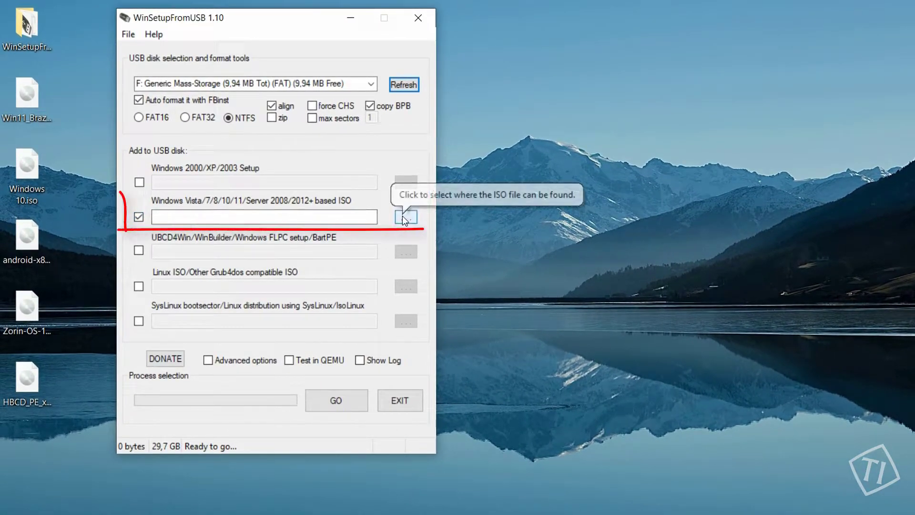
{"action": "left_click", "coordinate": [402, 215]}
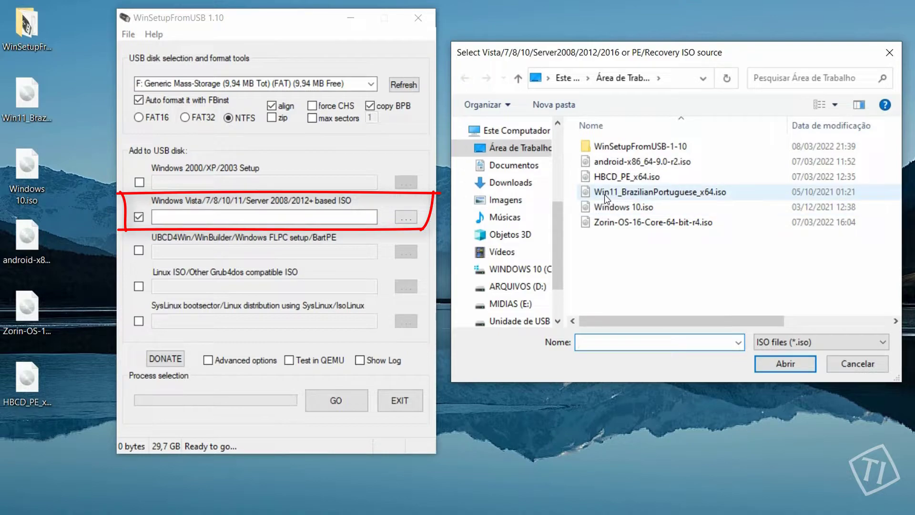
{"action": "left_click", "coordinate": [605, 193]}
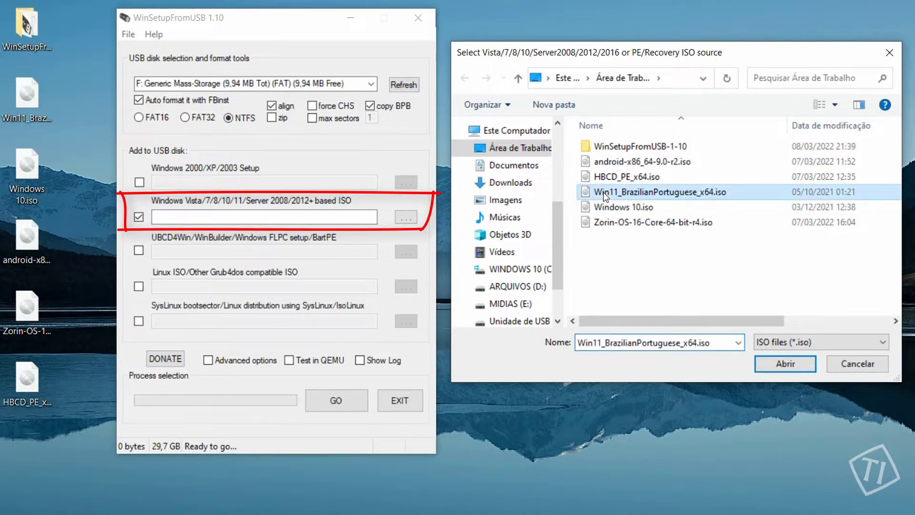
{"action": "left_click", "coordinate": [785, 364]}
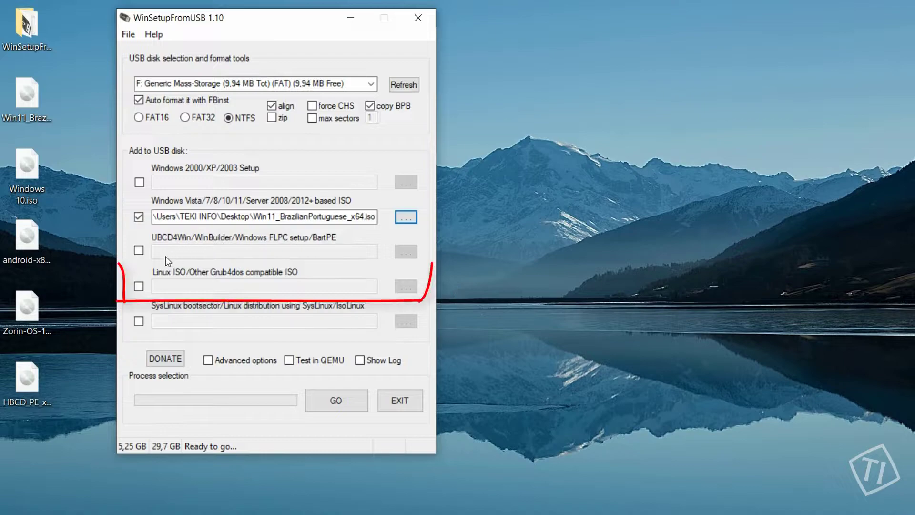
Add android-x86_64-9.0-r2.iso as the Linux/Grub4dos ISO source, accepting the suggested boot menu name.
{"action": "left_click", "coordinate": [139, 286]}
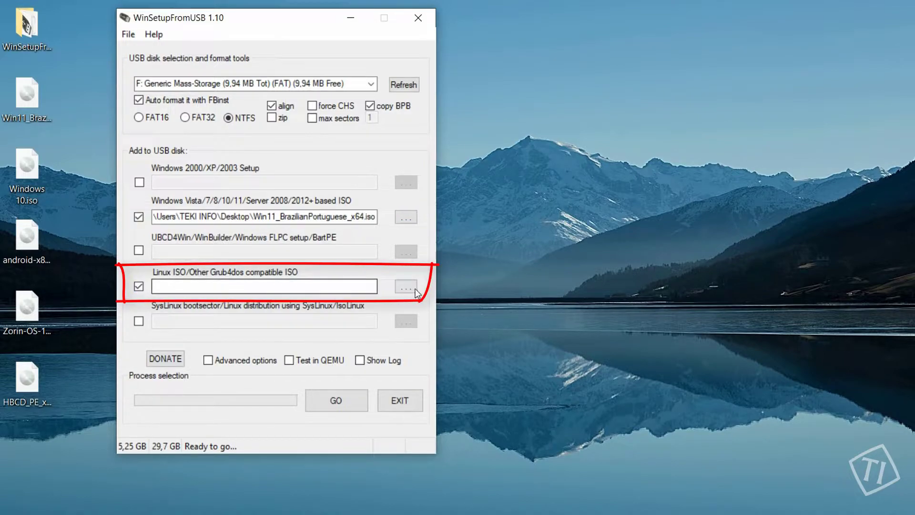
{"action": "left_click", "coordinate": [406, 288]}
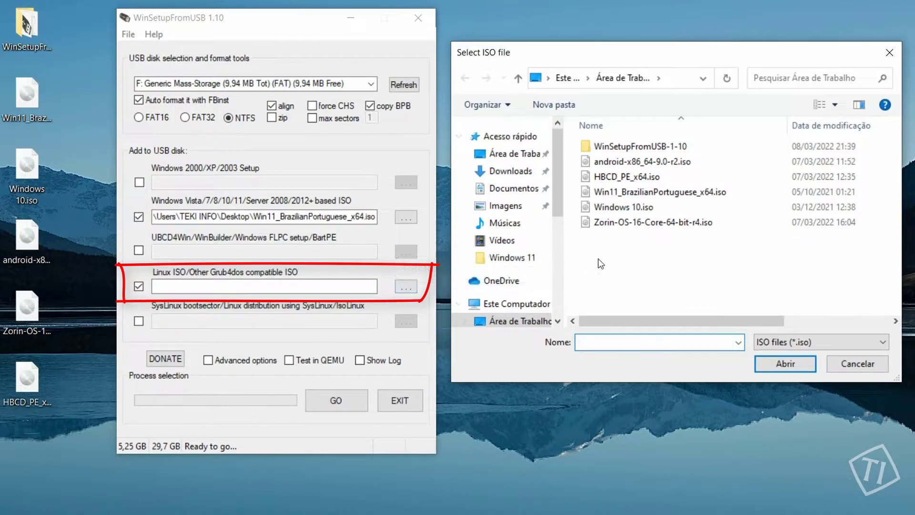
{"action": "left_click", "coordinate": [599, 162]}
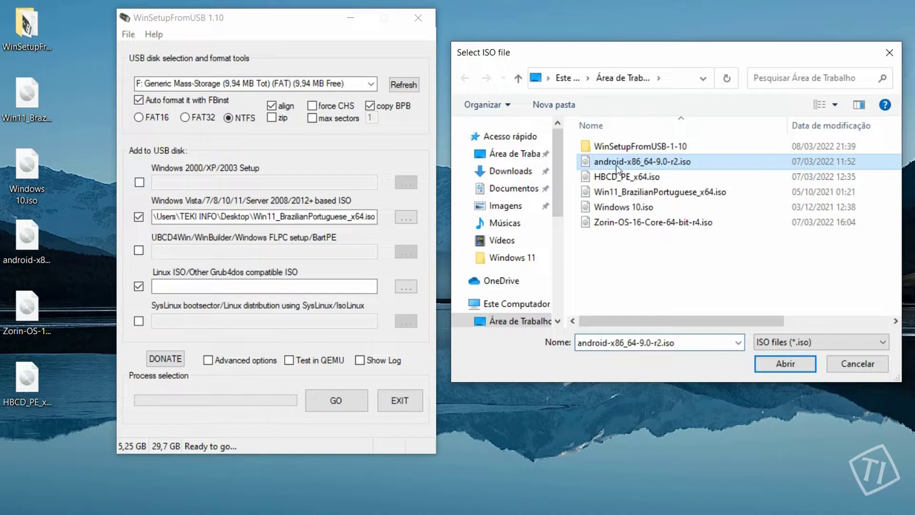
{"action": "left_click", "coordinate": [779, 365]}
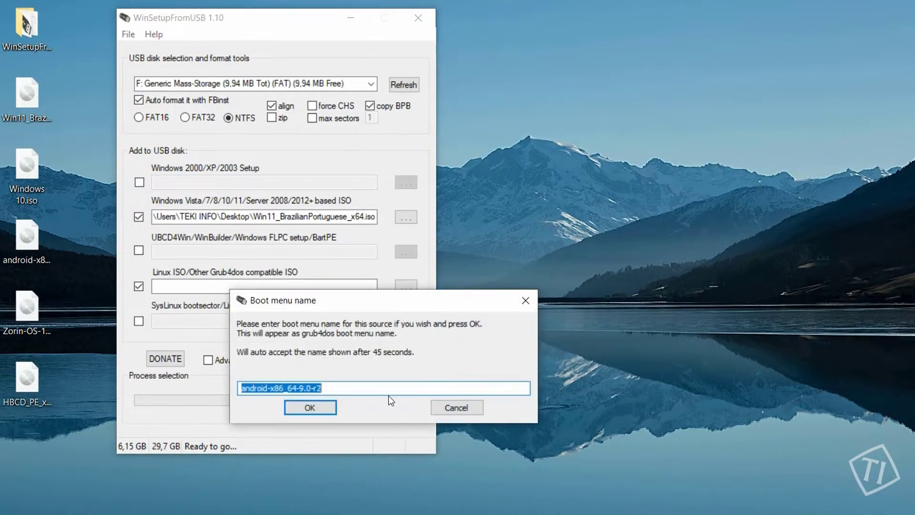
{"action": "left_click", "coordinate": [313, 408]}
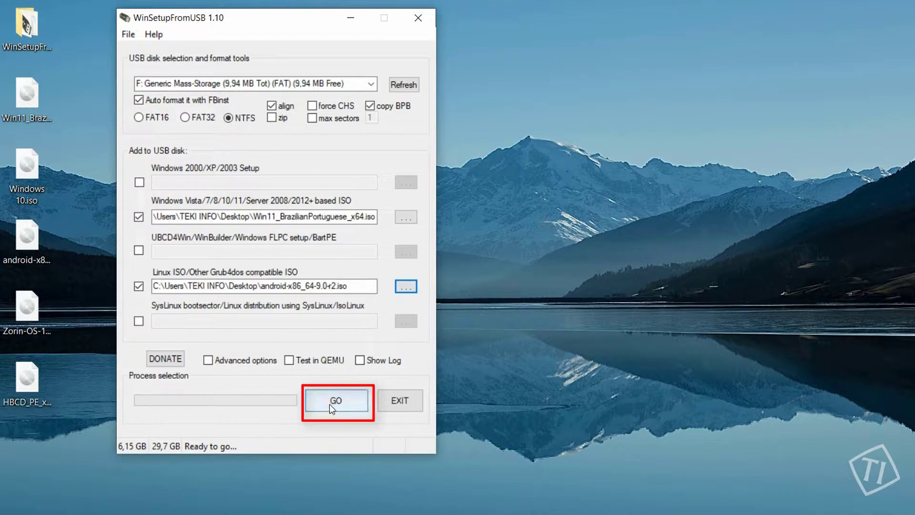
Run the USB disk creation, agreeing to erase drive F:, and close the completion message.
{"action": "left_click", "coordinate": [334, 406]}
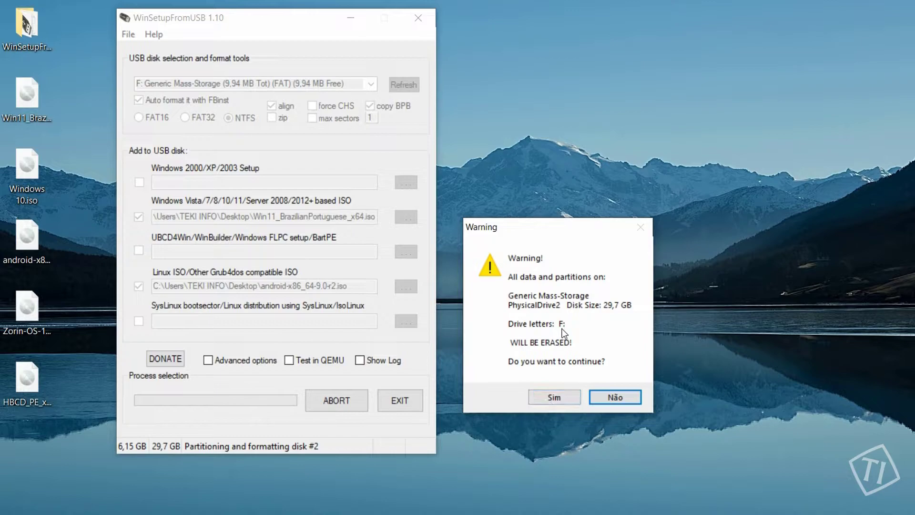
{"action": "left_click", "coordinate": [553, 398]}
{"action": "left_click", "coordinate": [601, 444]}
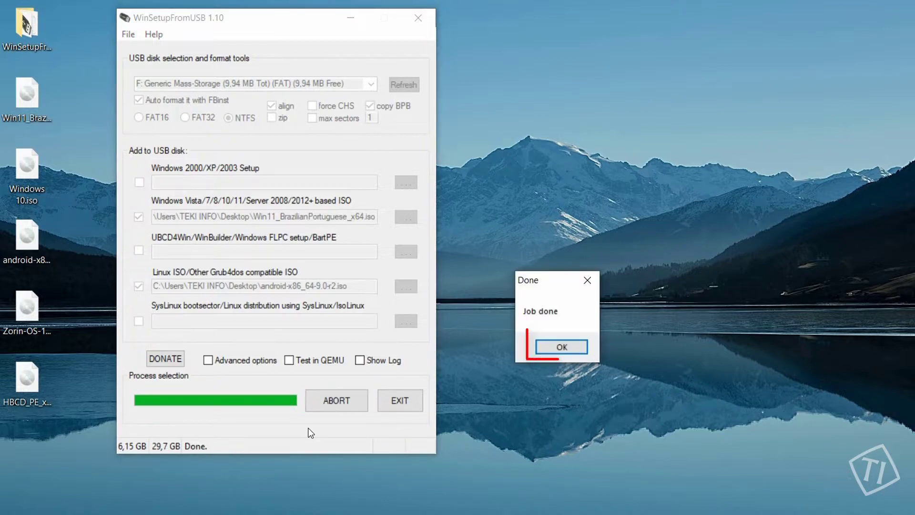
{"action": "left_click", "coordinate": [558, 346]}
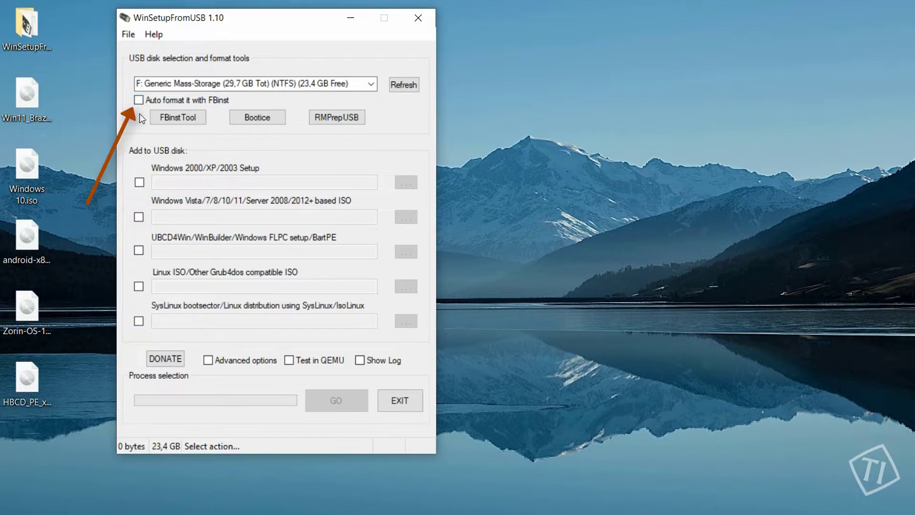
Enable the Windows Vista/7/8/10/11 source and add Windows 10.iso from the desktop to it.
{"action": "left_click", "coordinate": [138, 217]}
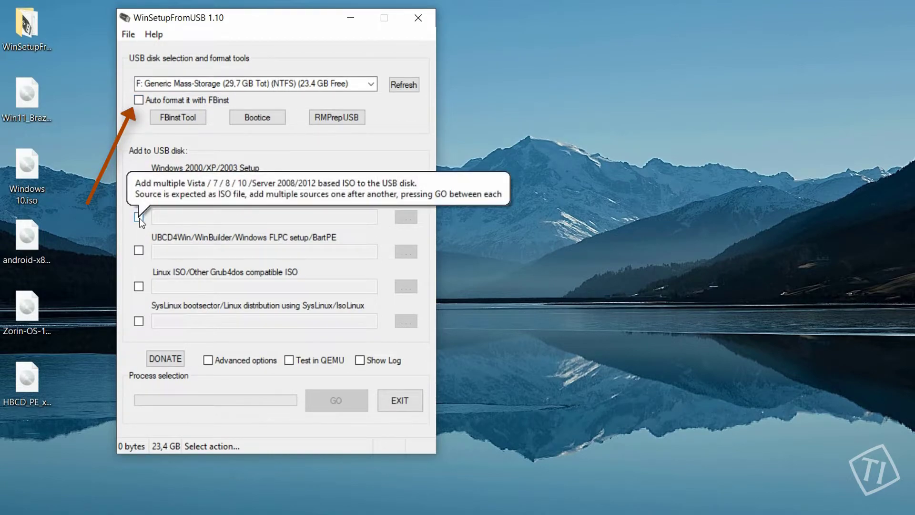
{"action": "left_click", "coordinate": [406, 217]}
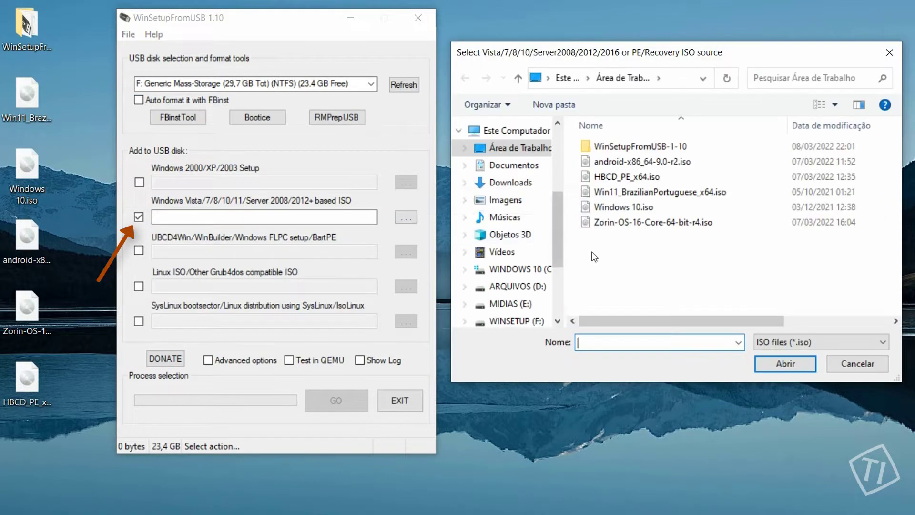
{"action": "left_click", "coordinate": [615, 208]}
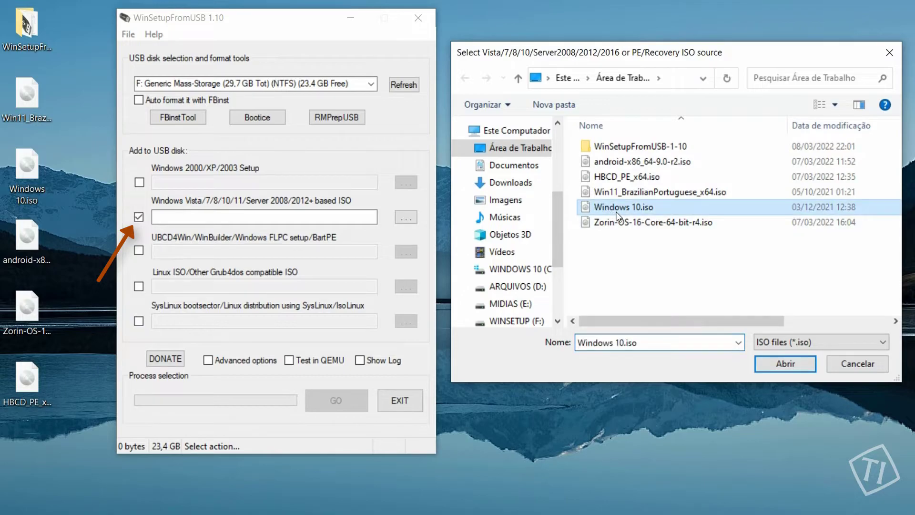
{"action": "left_click", "coordinate": [775, 361]}
Add Zorin-OS-16-Core-64-bit-r4.iso as the Linux ISO source with its suggested boot menu name, and write the selected sources to the USB disk.
{"action": "left_click", "coordinate": [141, 286]}
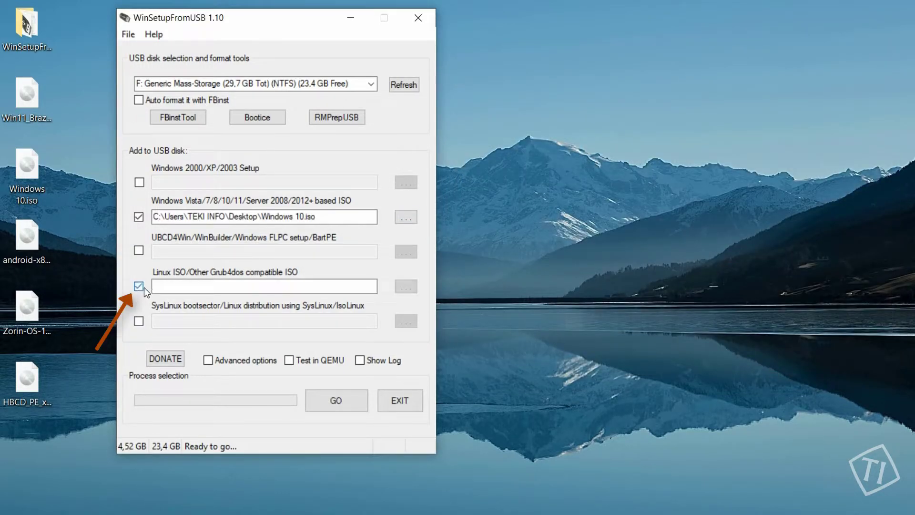
{"action": "left_click", "coordinate": [406, 287]}
{"action": "left_click", "coordinate": [620, 222]}
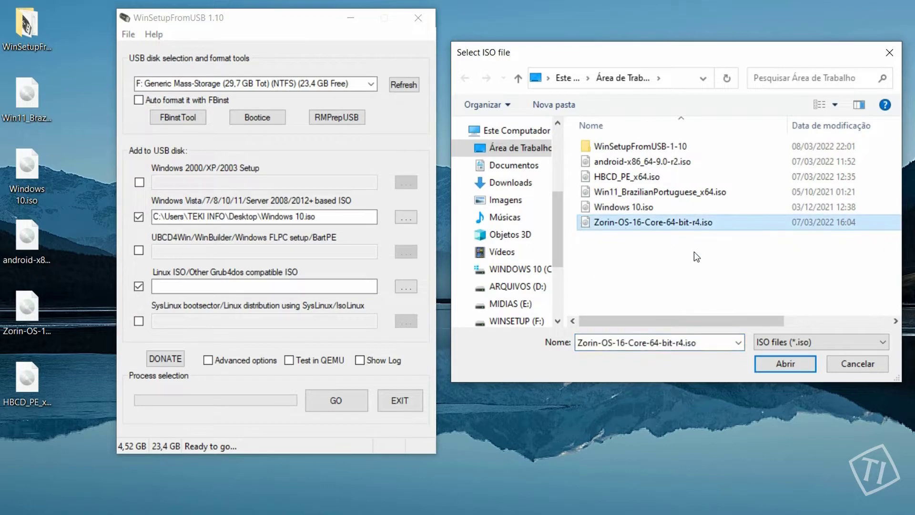
{"action": "left_click", "coordinate": [776, 364]}
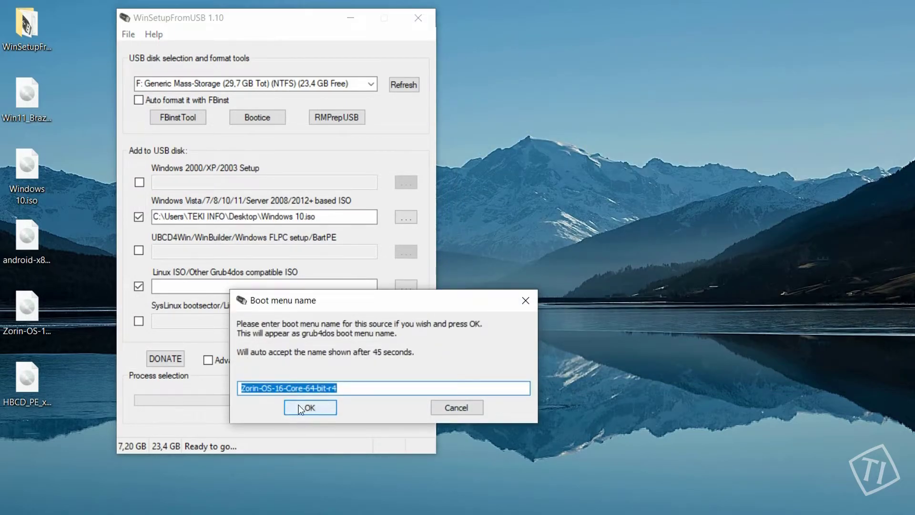
{"action": "left_click", "coordinate": [299, 406]}
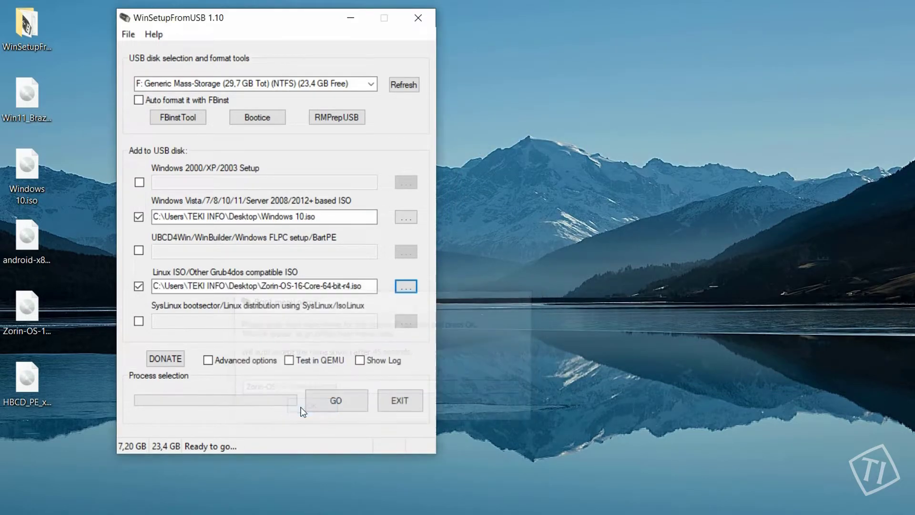
{"action": "left_click", "coordinate": [336, 403]}
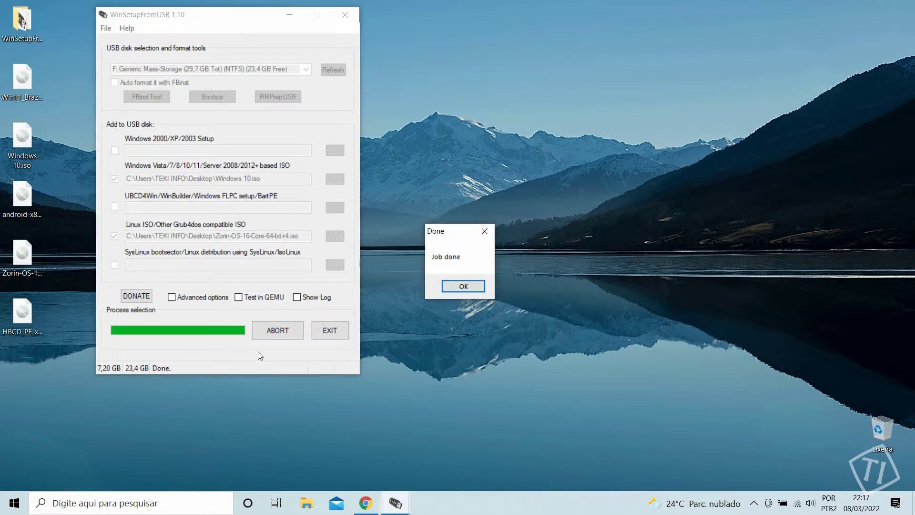
{"action": "left_click", "coordinate": [463, 287]}
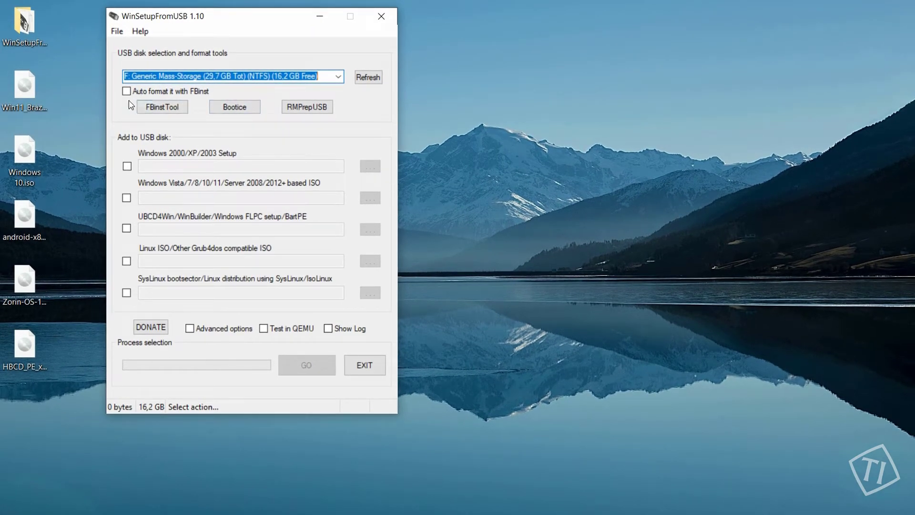
Add HBCD_PE_x64.iso as the Linux/Grub4dos ISO source with its suggested boot menu name, and write it to the USB disk.
{"action": "left_click", "coordinate": [126, 261]}
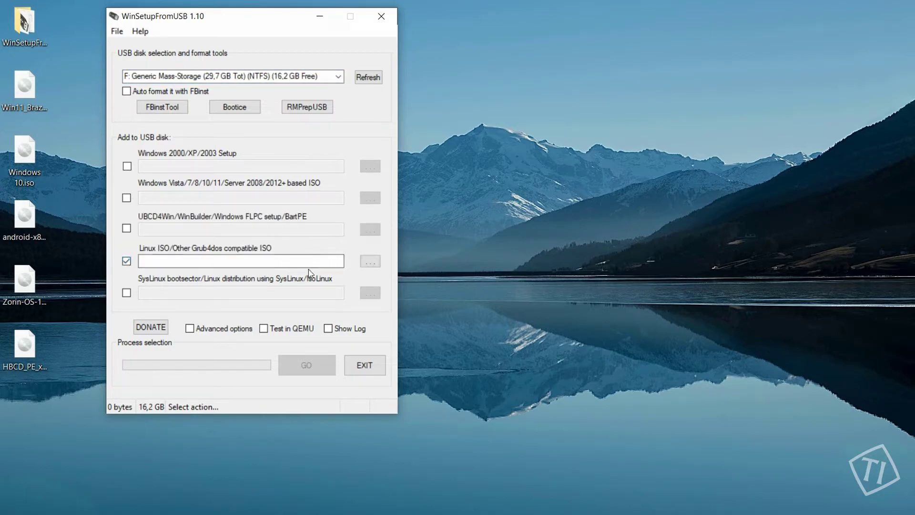
{"action": "left_click", "coordinate": [369, 262]}
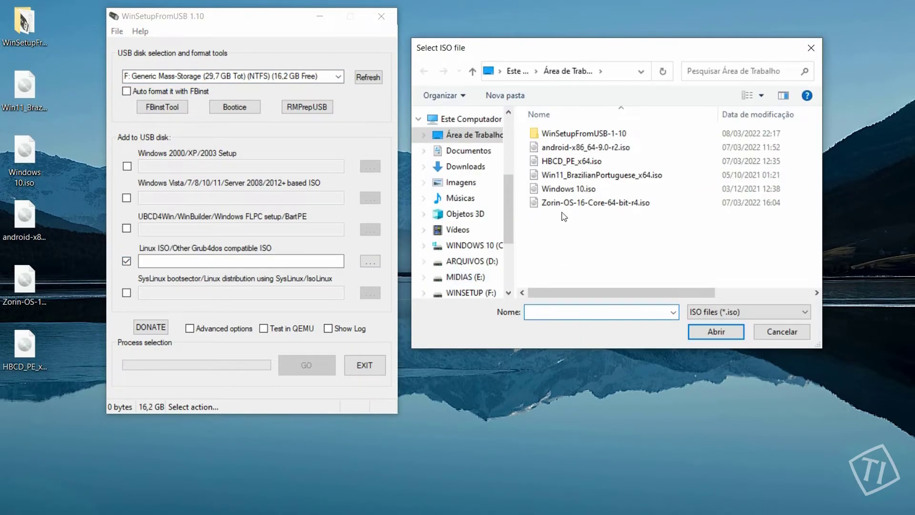
{"action": "left_click", "coordinate": [549, 163]}
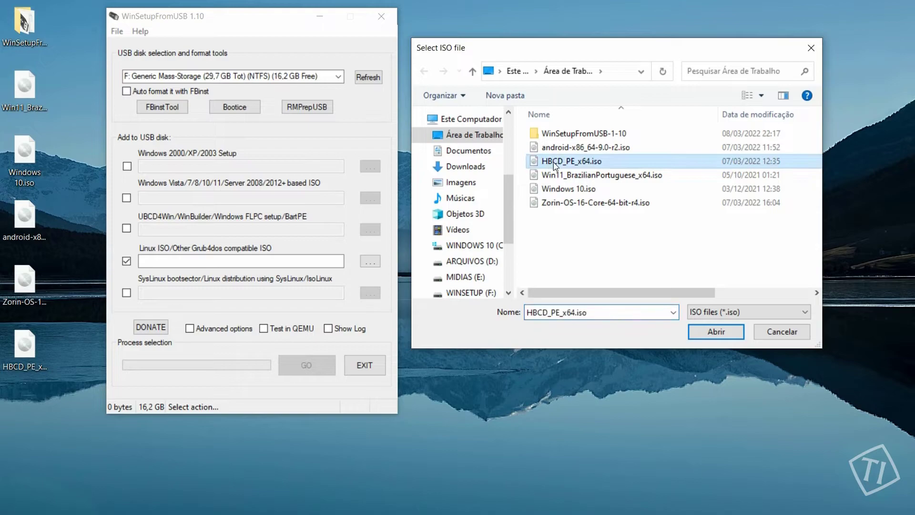
{"action": "left_click", "coordinate": [720, 332]}
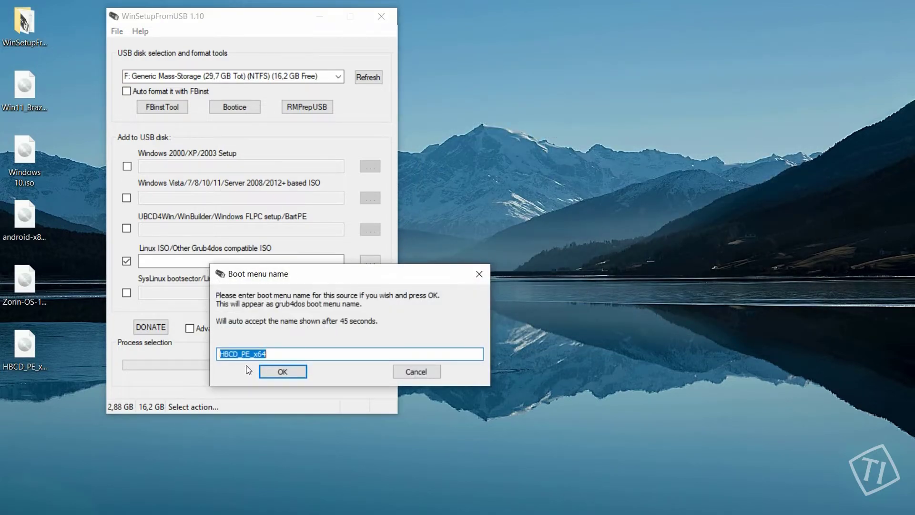
{"action": "left_click", "coordinate": [284, 371]}
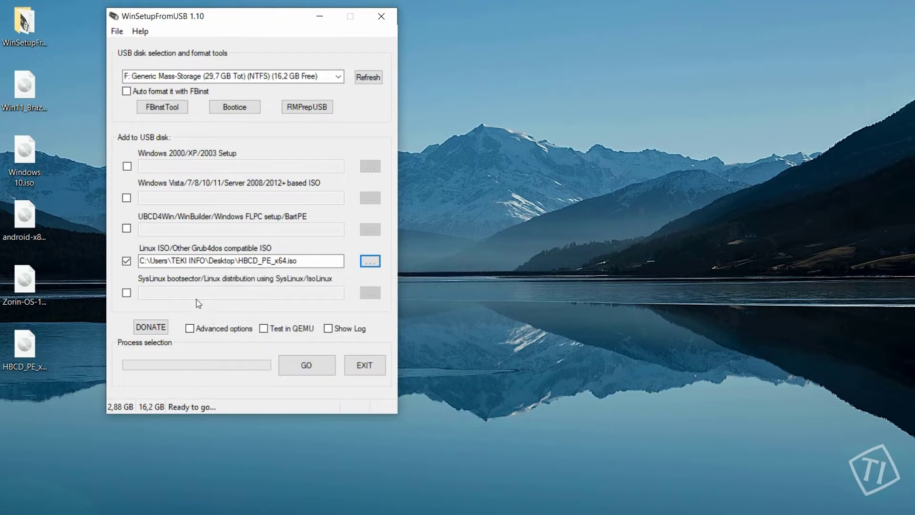
{"action": "left_click", "coordinate": [311, 373]}
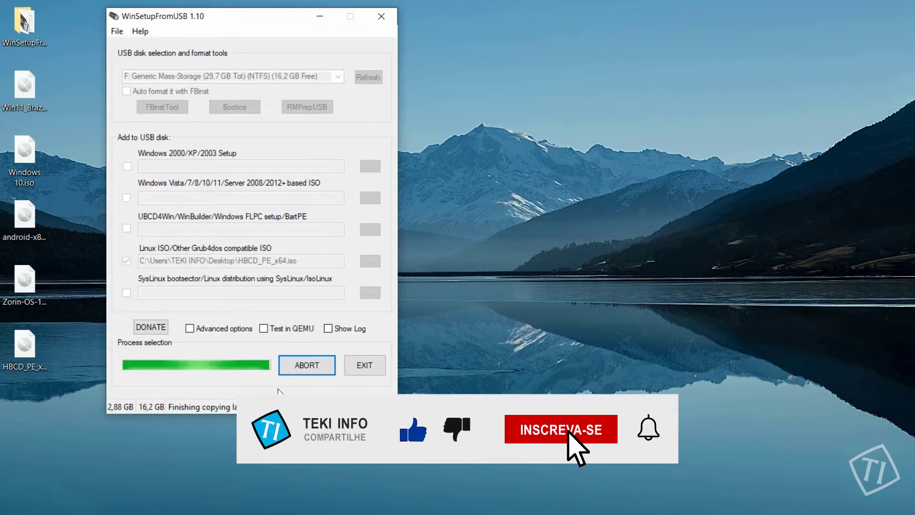
{"action": "left_click", "coordinate": [498, 317]}
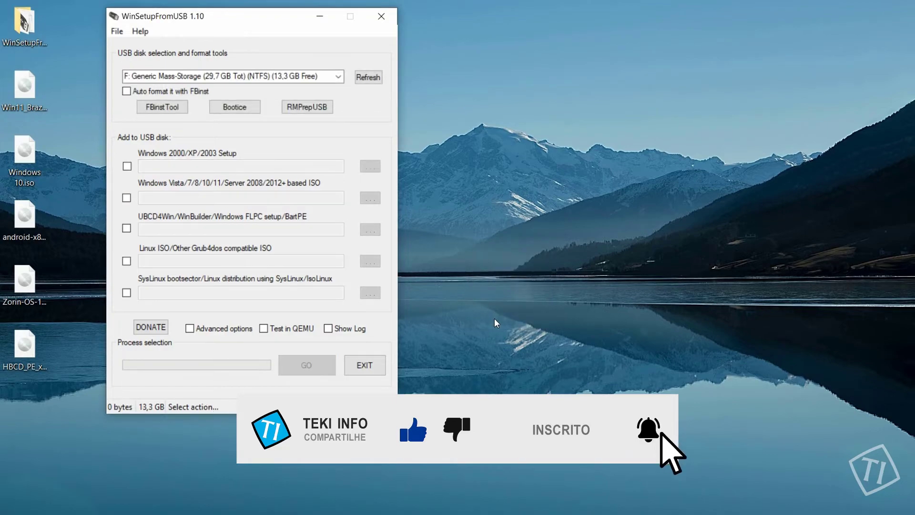
Enable Test in QEMU, launch the USB disk test, and move the QEMU window further onto the desktop.
{"action": "left_click", "coordinate": [265, 331]}
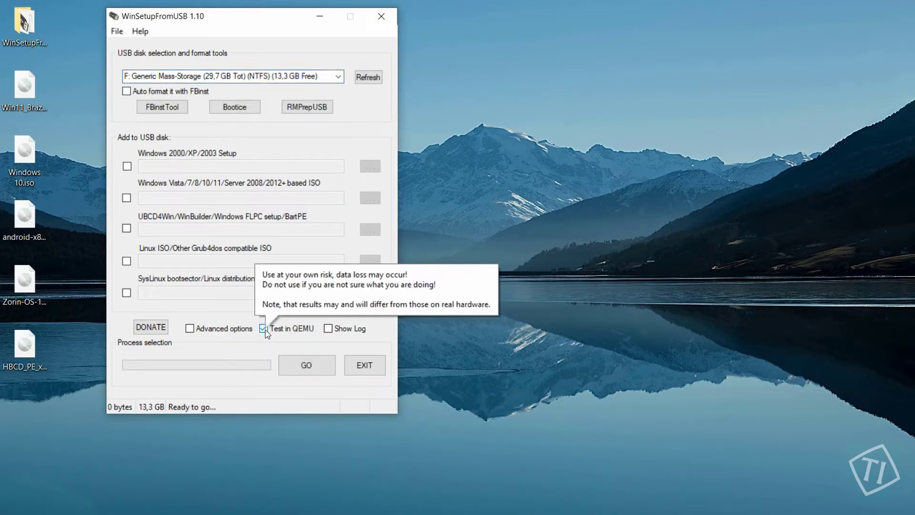
{"action": "left_click", "coordinate": [305, 368]}
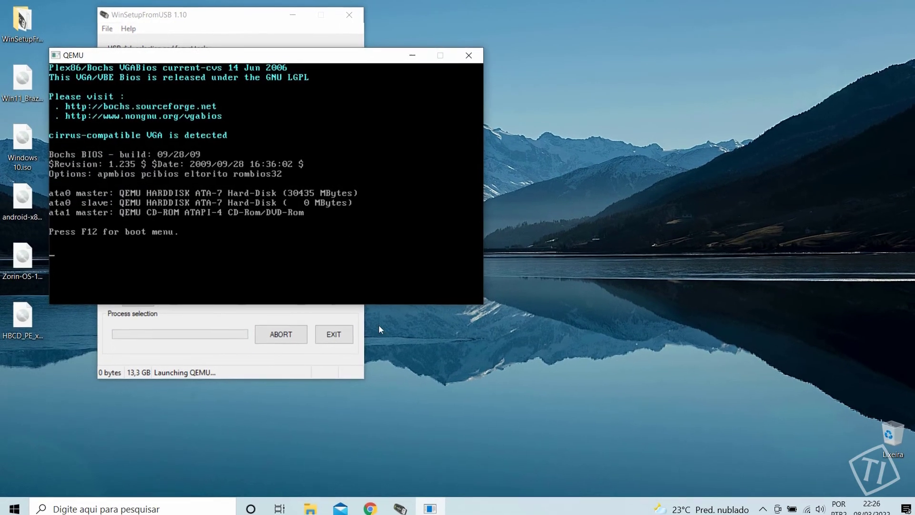
{"action": "left_click_drag", "start_coordinate": [334, 59], "coordinate": [478, 100]}
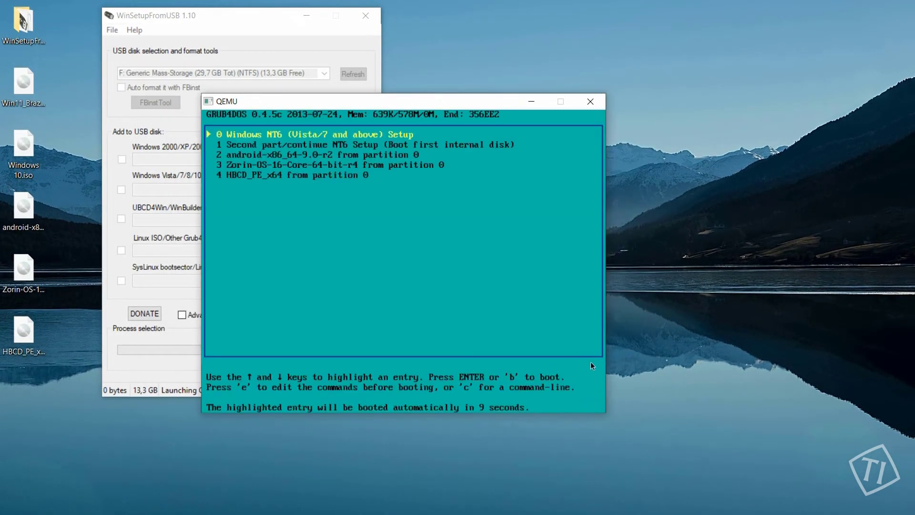
Go through the Grub4dos boot menu entries to examine which systems the USB disk offers.
{"action": "key", "text": "Down"}
{"action": "key", "text": "Down"}
{"action": "key", "text": "Down"}
{"action": "key", "text": "Down"}
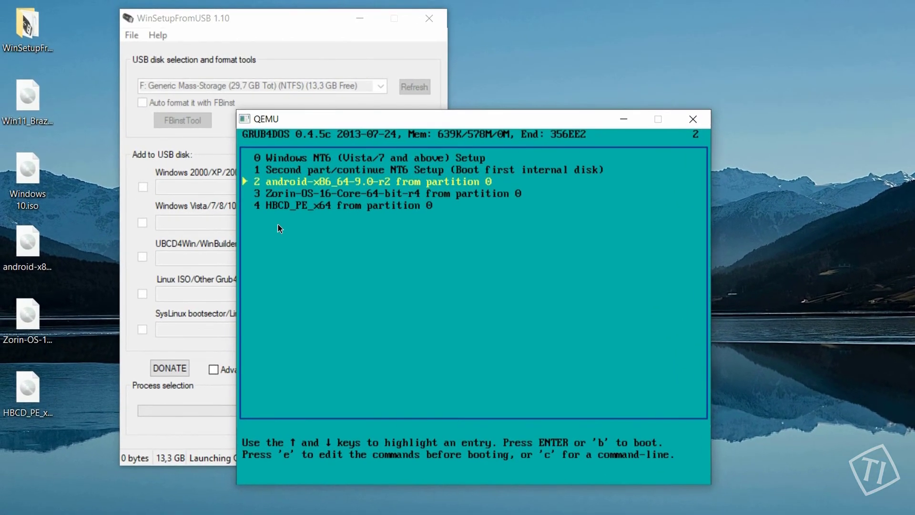
{"action": "key", "text": "Up"}
{"action": "key", "text": "Up"}
{"action": "key", "text": "Up"}
{"action": "key", "text": "Up"}
{"action": "key", "text": "Down"}
{"action": "key", "text": "Down"}
{"action": "key", "text": "Down"}
{"action": "key", "text": "Down"}
{"action": "key", "text": "Up"}
{"action": "key", "text": "Up"}
{"action": "key", "text": "Up"}
{"action": "key", "text": "Up"}
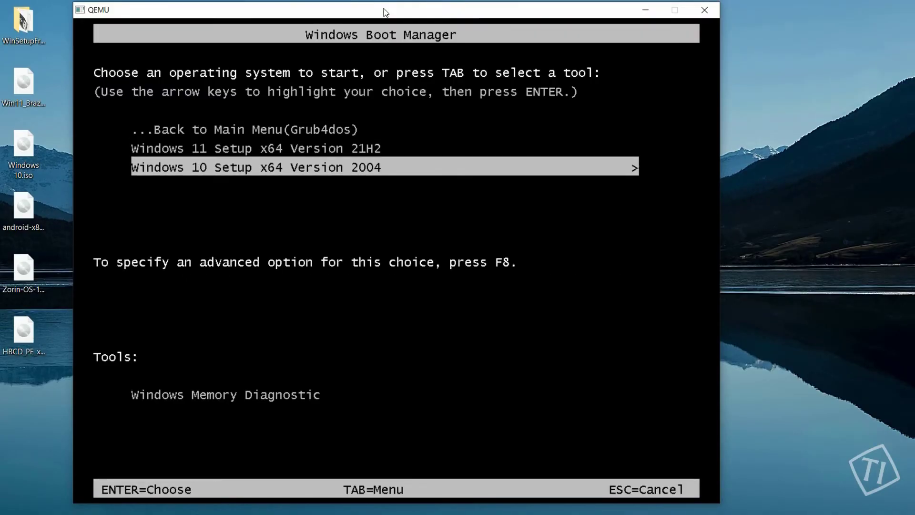
Boot Windows 10 Setup x64 Version 2004 from Windows Boot Manager and move the QEMU window aside to uncover WinSetupFromUSB.
{"action": "key", "text": "Return"}
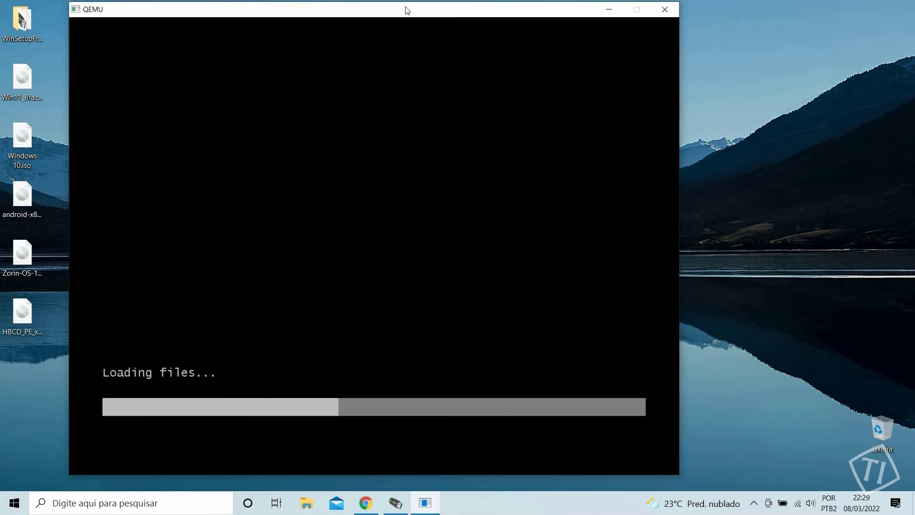
{"action": "left_click_drag", "start_coordinate": [380, 12], "coordinate": [610, 16]}
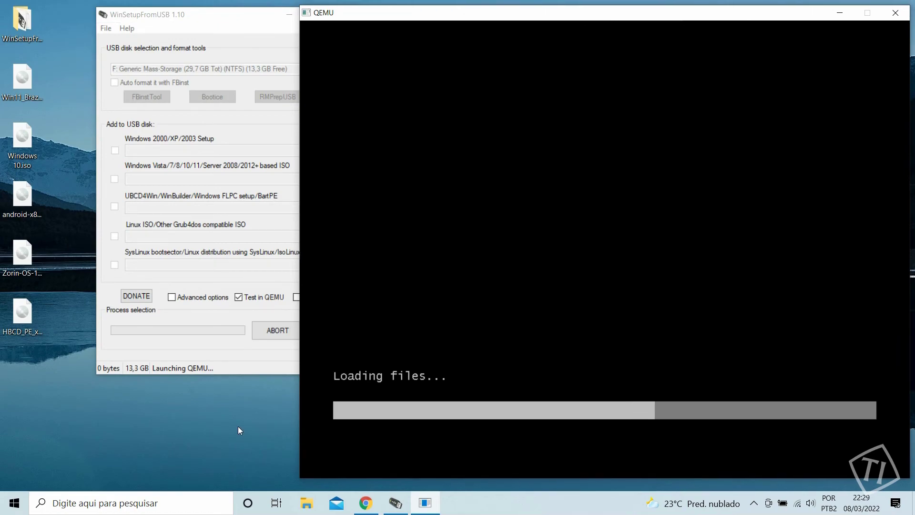